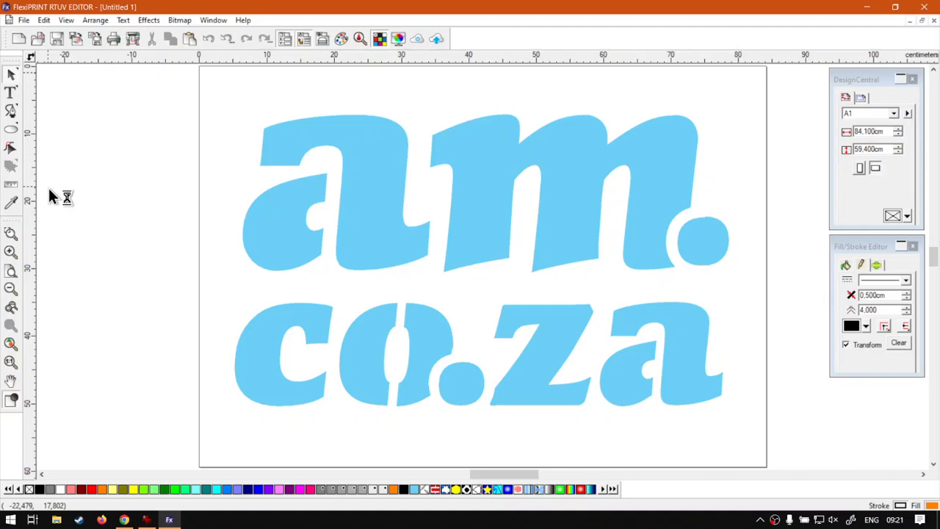
Step: Activate the Measure tool and toggle DesignCentral off and back on to show its measurement readings
key(super)
key(super)
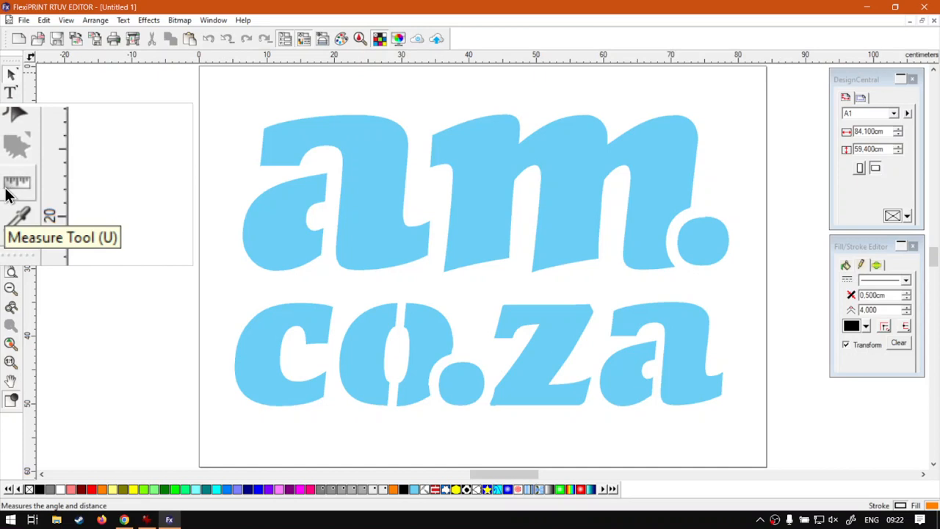
click(8, 190)
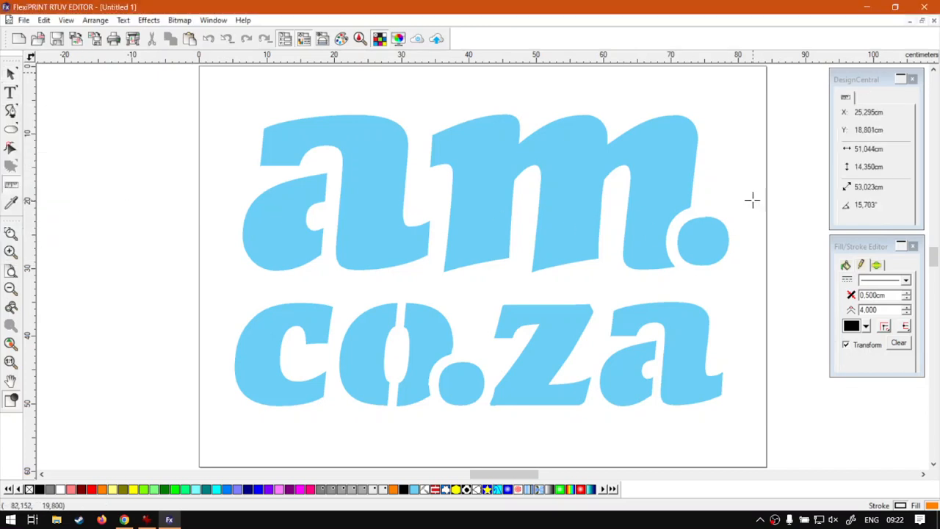
click(874, 87)
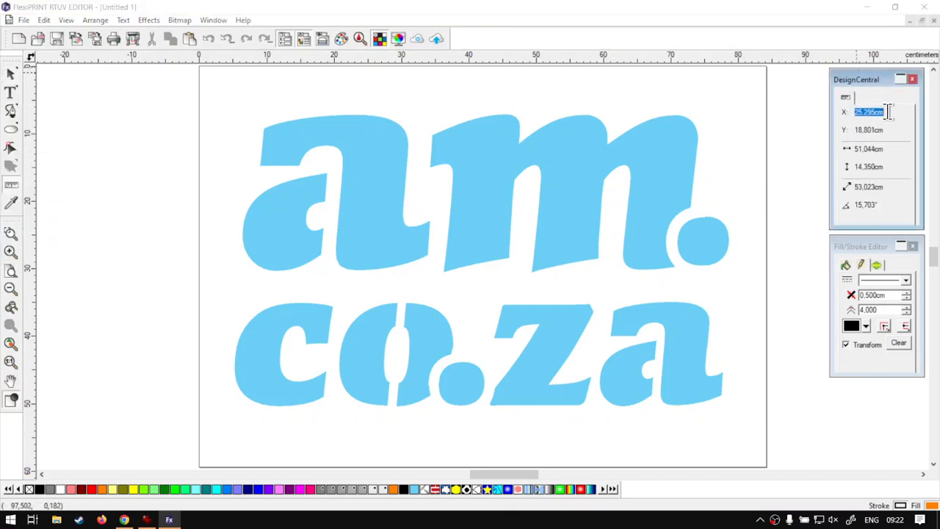
key(Return)
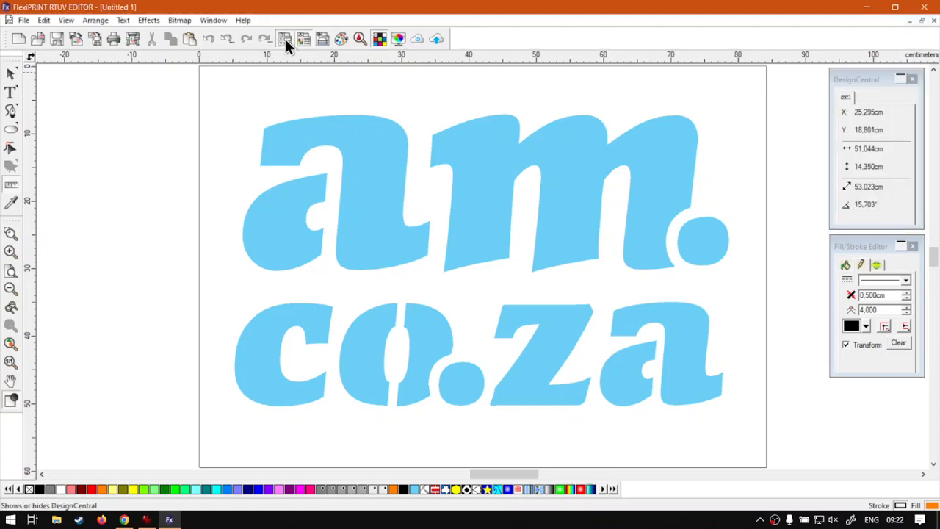
click(285, 38)
click(285, 38)
click(869, 82)
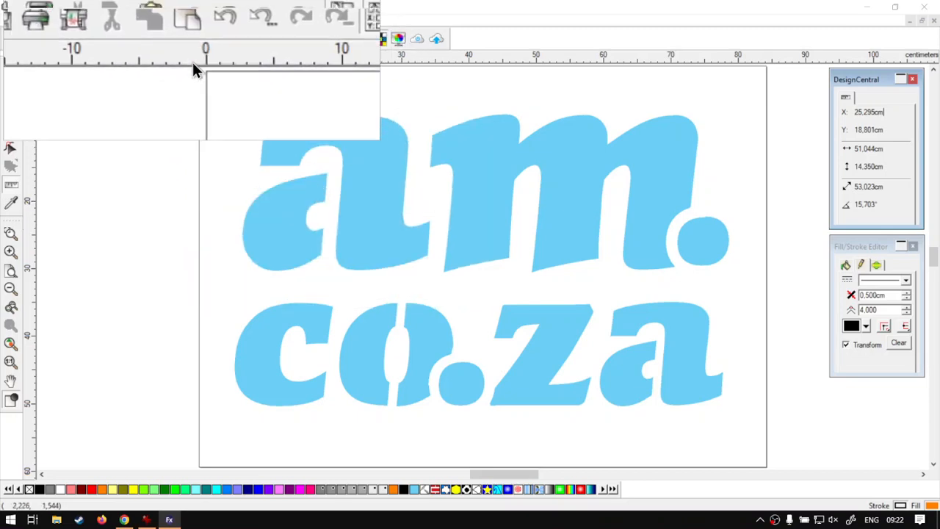
Step: Measure the position of the page's upper-left corner, and the diagonal distance from the letter c to the top of the m
click(199, 67)
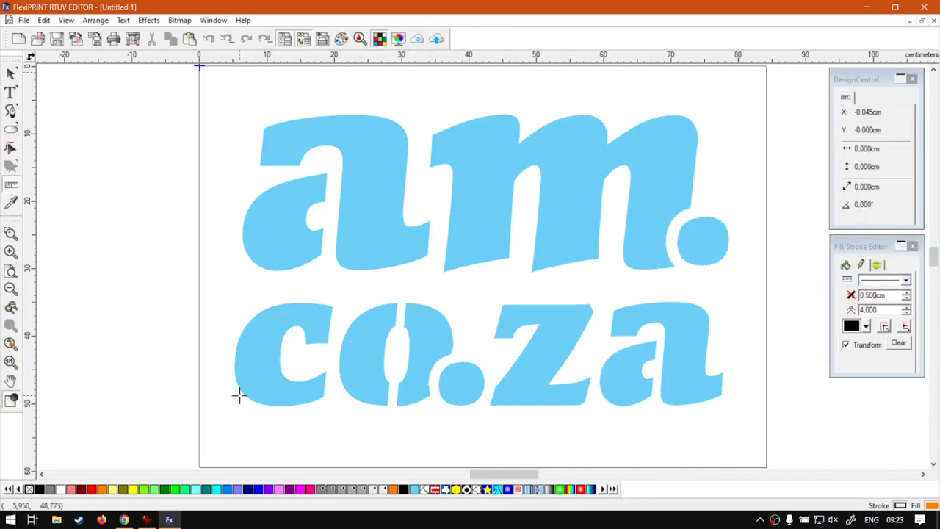
drag(241, 393, 690, 127)
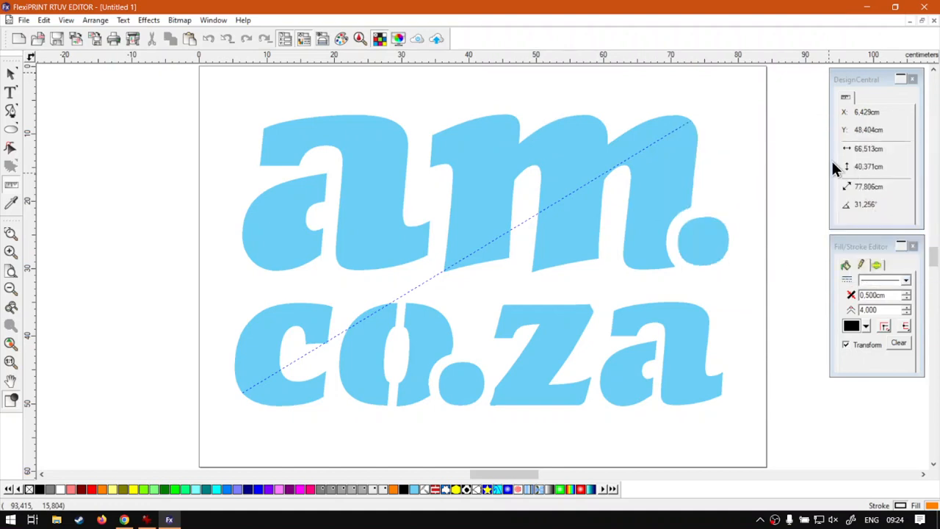
click(859, 83)
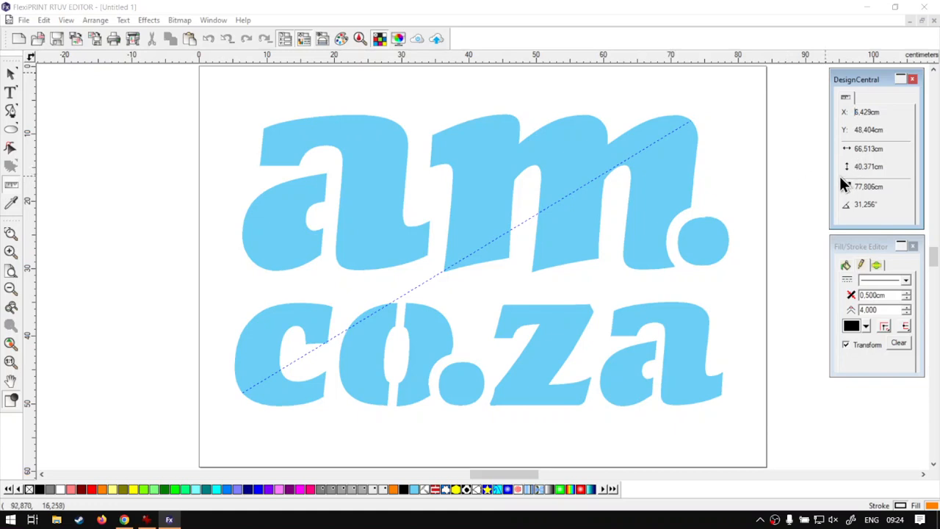
Step: Capture a rectangular screen snip of the DesignCentral measurements and open it in Snip & Sketch
key(super)
key(super)
key(shift+super+s)
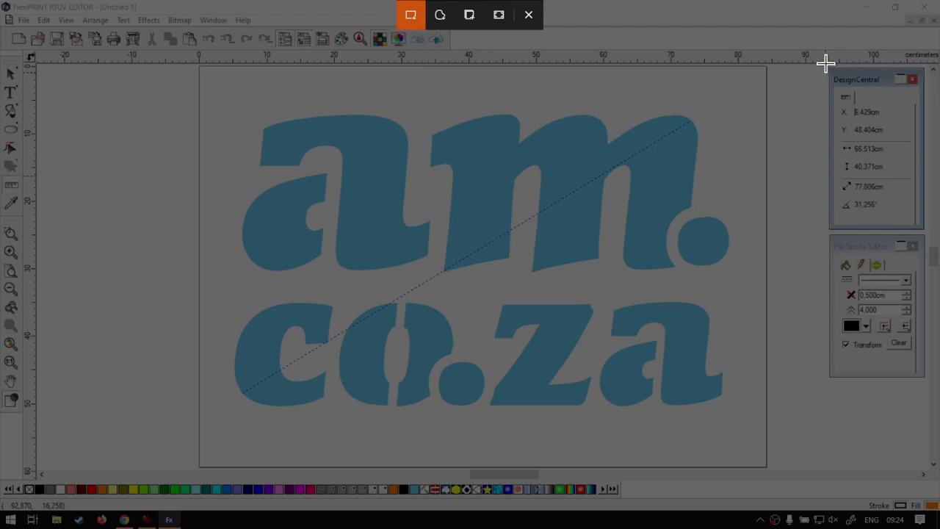
drag(826, 66, 924, 229)
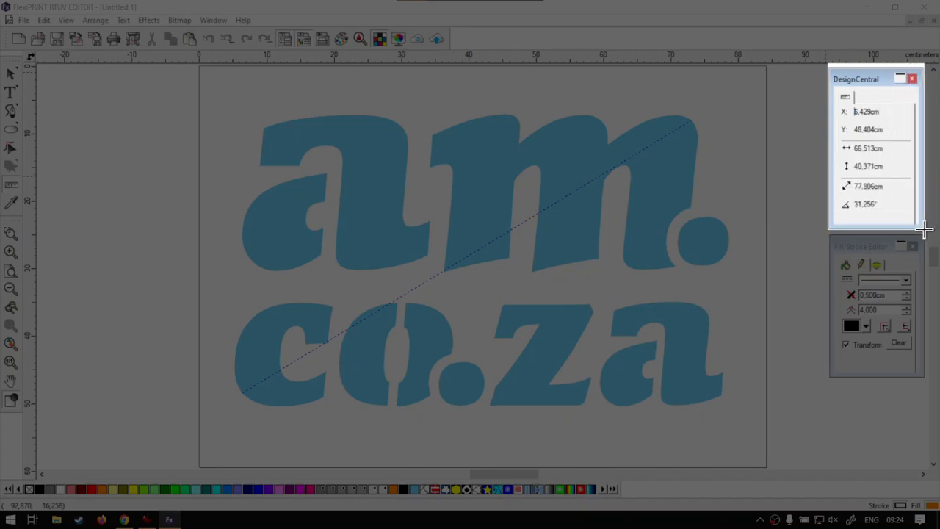
drag(923, 230, 925, 233)
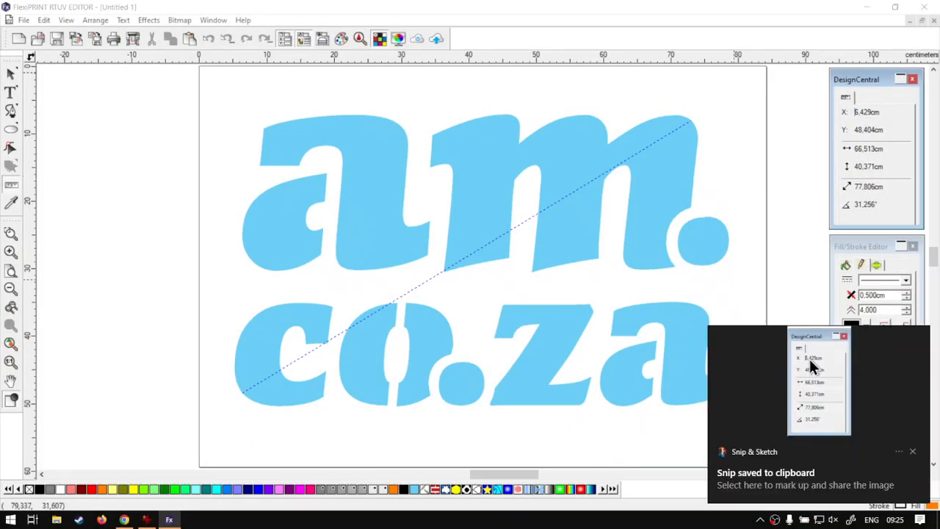
click(814, 377)
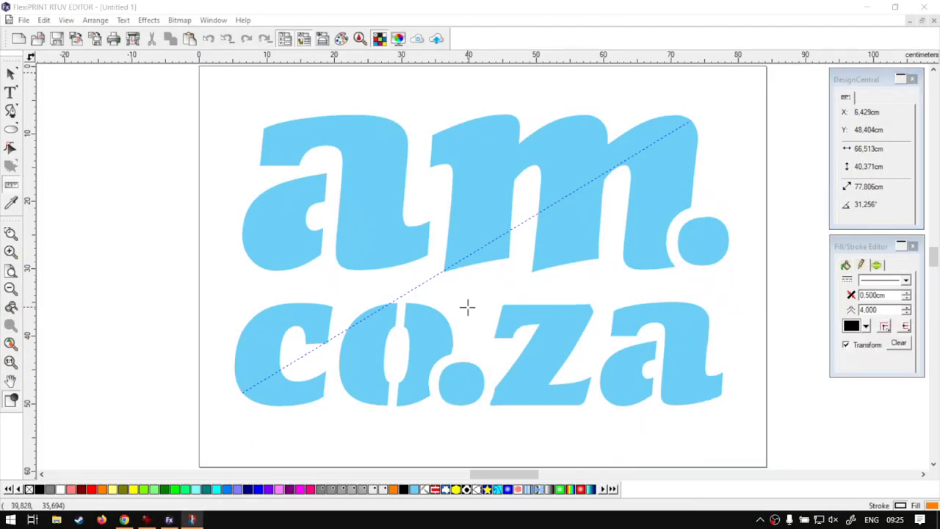
drag(547, 185, 619, 190)
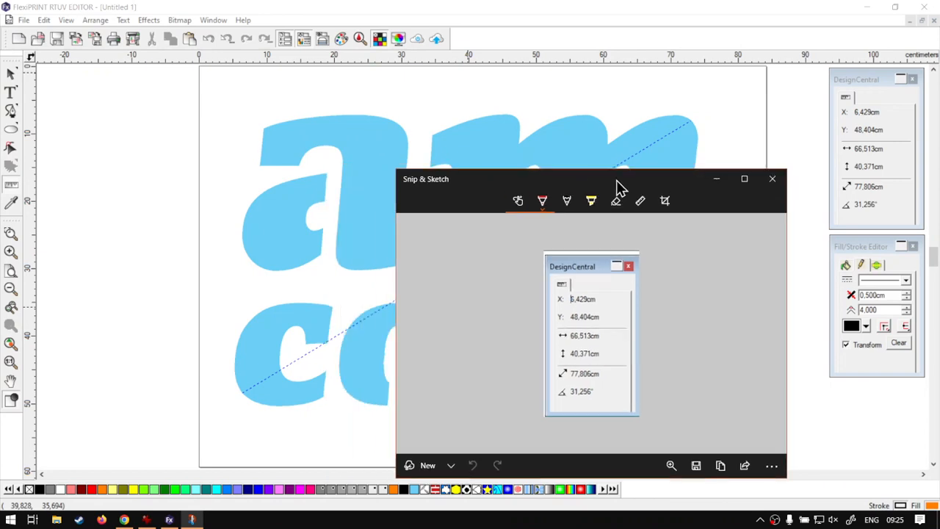
Step: Switch from measuring to the Select tool, review the captured measurements in Snip & Sketch and close it
click(11, 74)
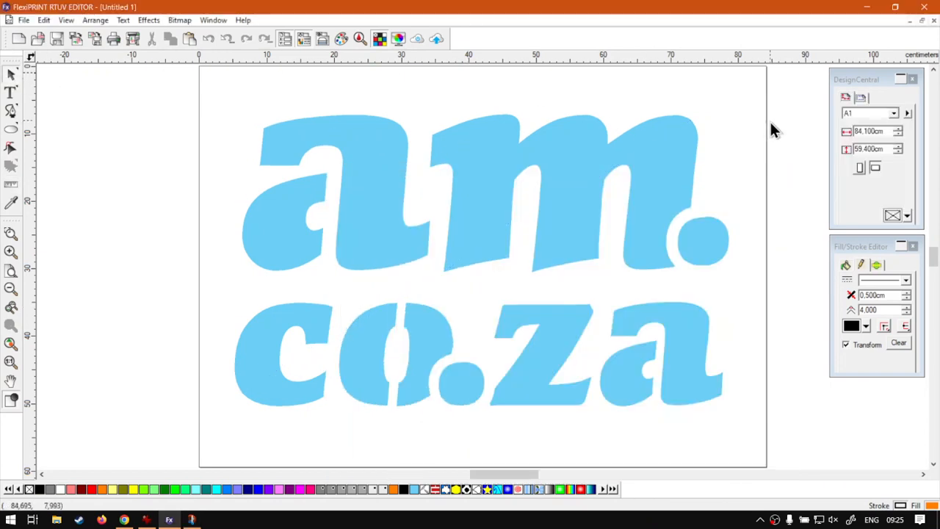
click(191, 519)
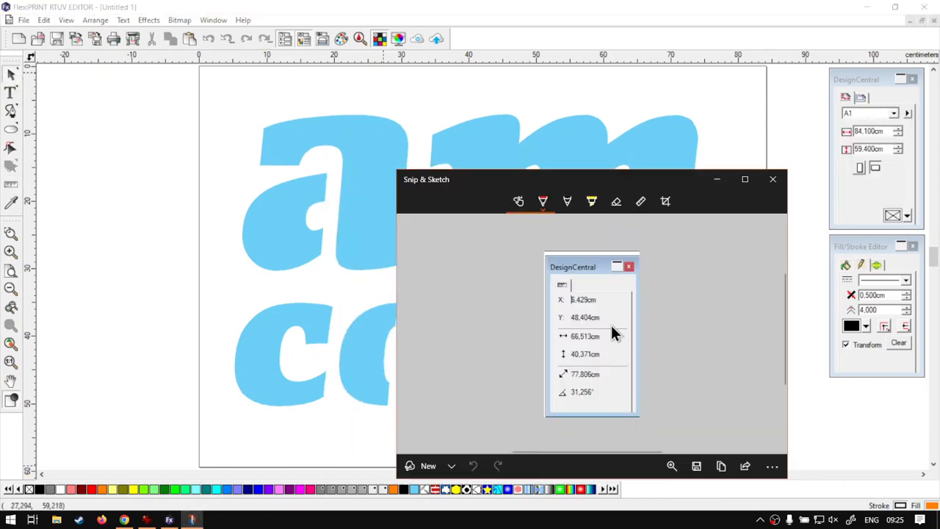
click(774, 180)
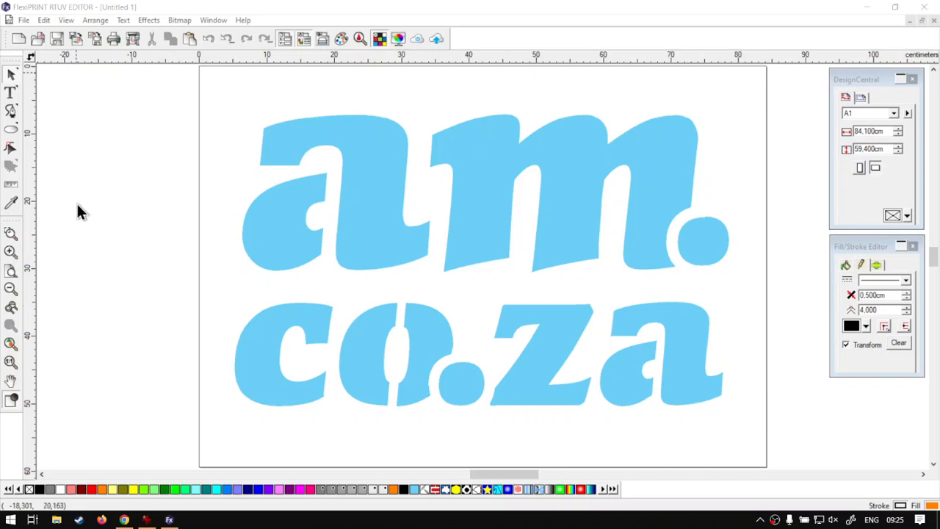
Step: Draw an orange ellipse about 17.8 cm wide and 18.2 cm high beside the first letter a, overlapping the page's left edge
click(10, 130)
drag(111, 109, 232, 234)
click(10, 74)
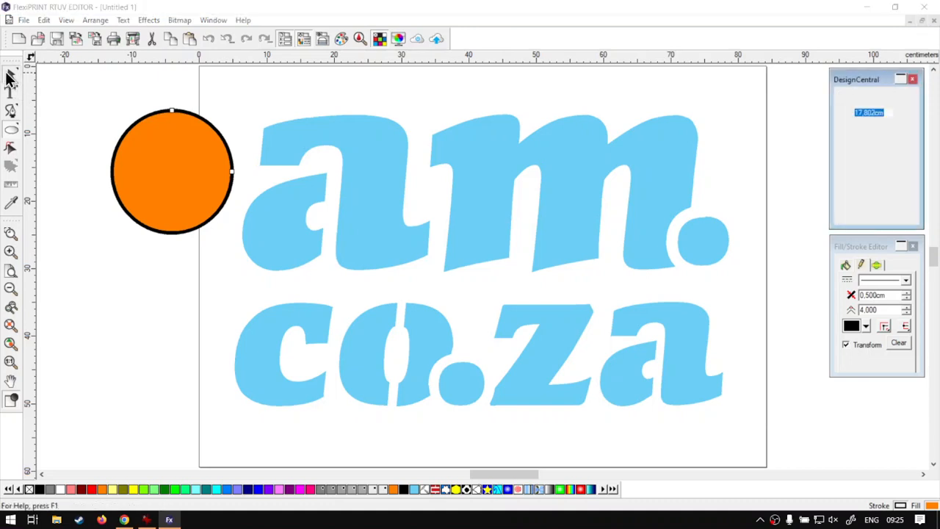
click(143, 308)
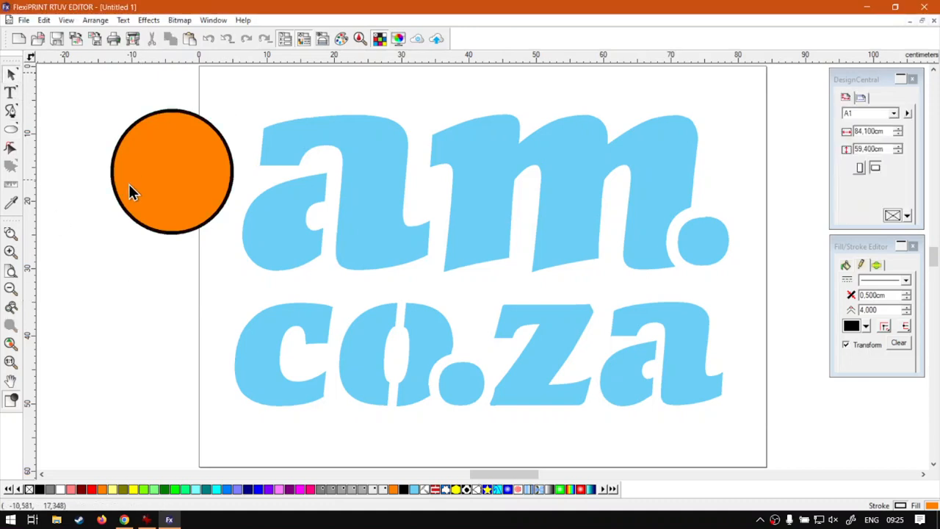
Step: Activate the Eyedropper and show the Color Mixer in the empty area below the orange circle
click(11, 205)
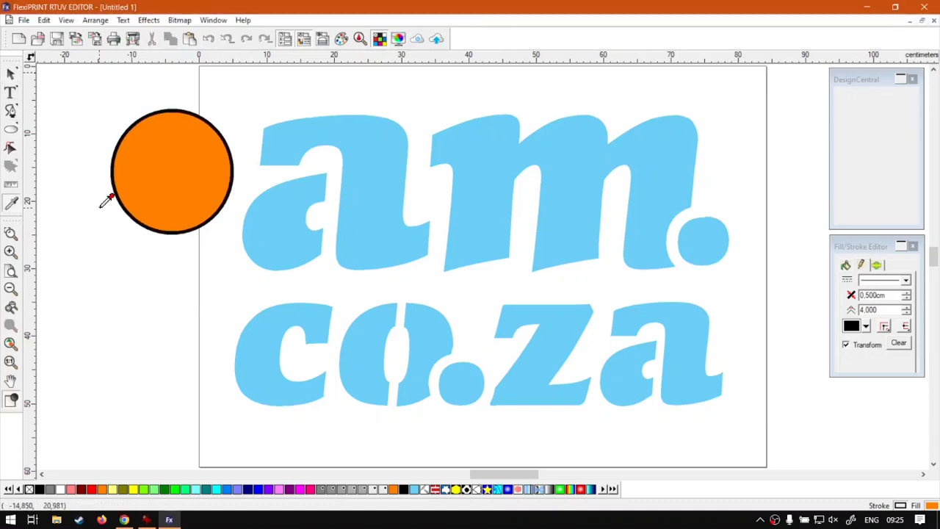
click(340, 38)
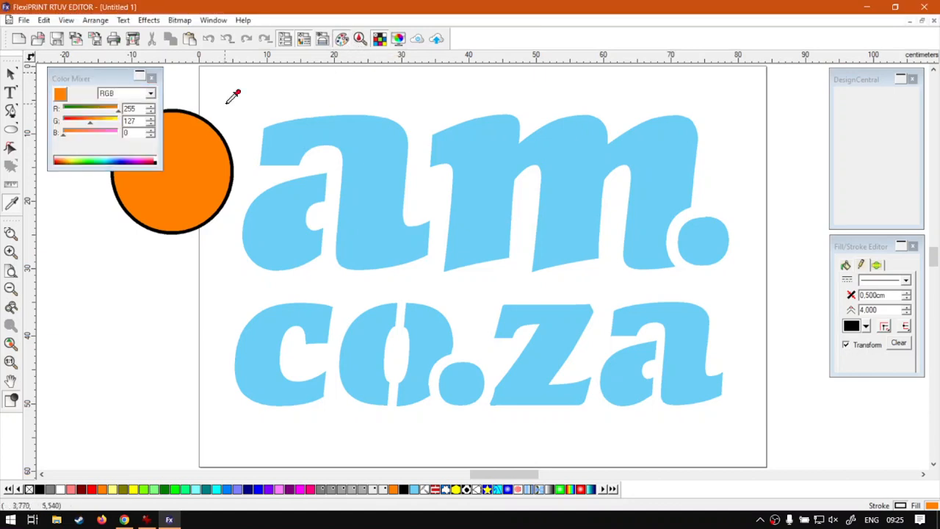
drag(75, 77, 91, 264)
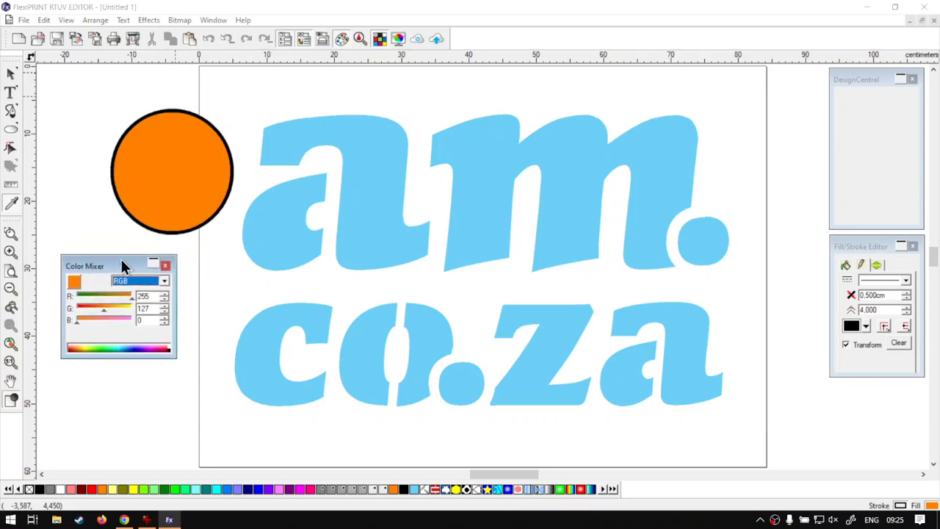
Step: Sample the RGB values of the logo's blue, the white background and the orange circle, and close the Color Mixer
click(275, 235)
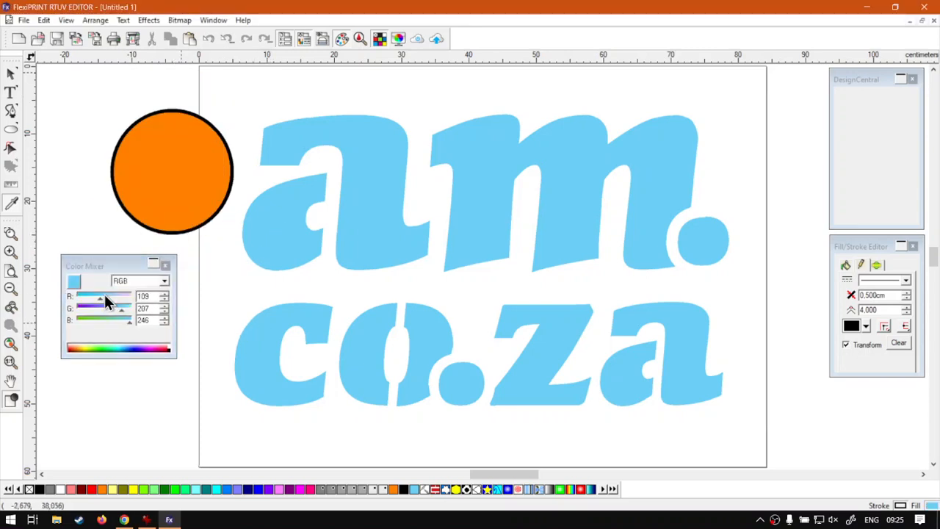
click(168, 180)
click(165, 383)
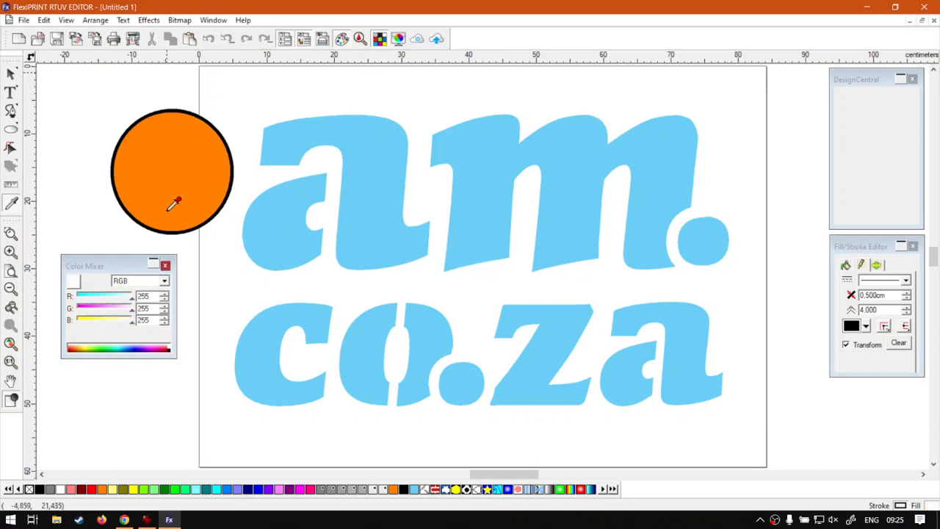
click(193, 173)
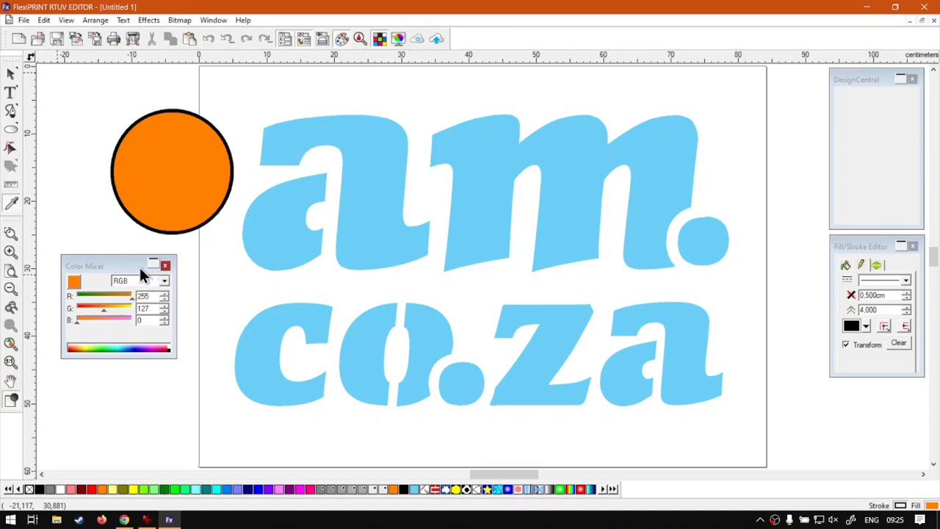
click(164, 264)
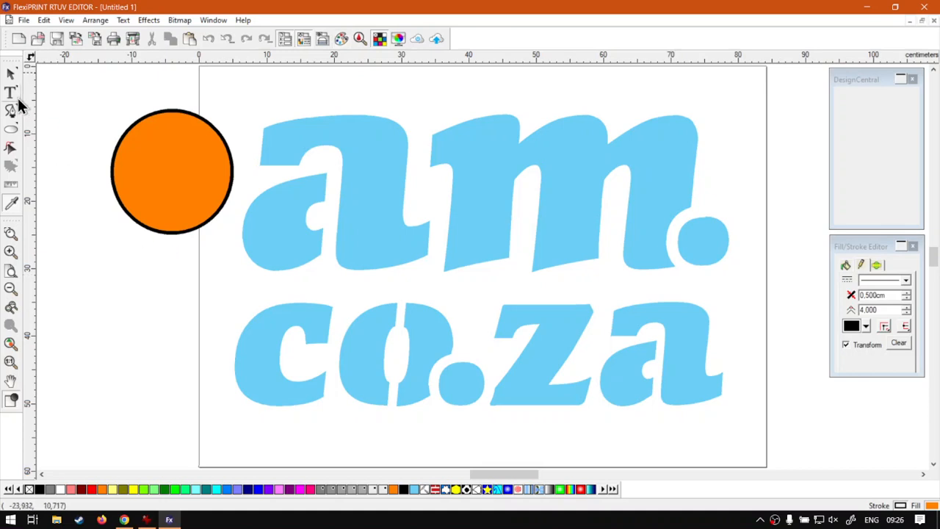
click(10, 74)
click(183, 191)
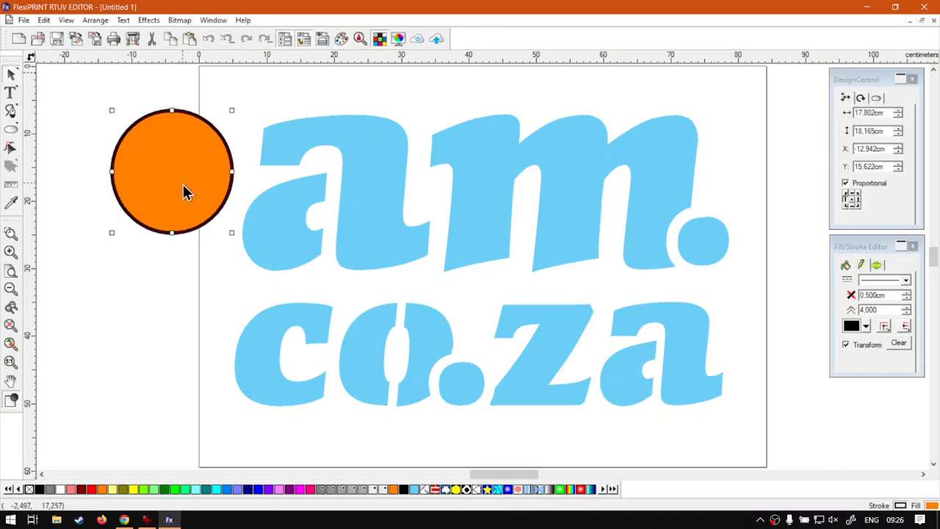
click(362, 163)
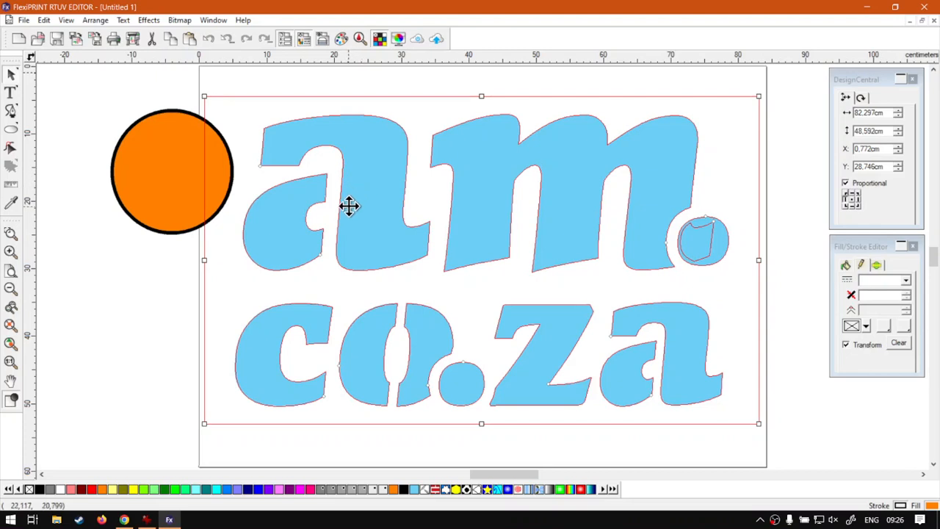
click(130, 316)
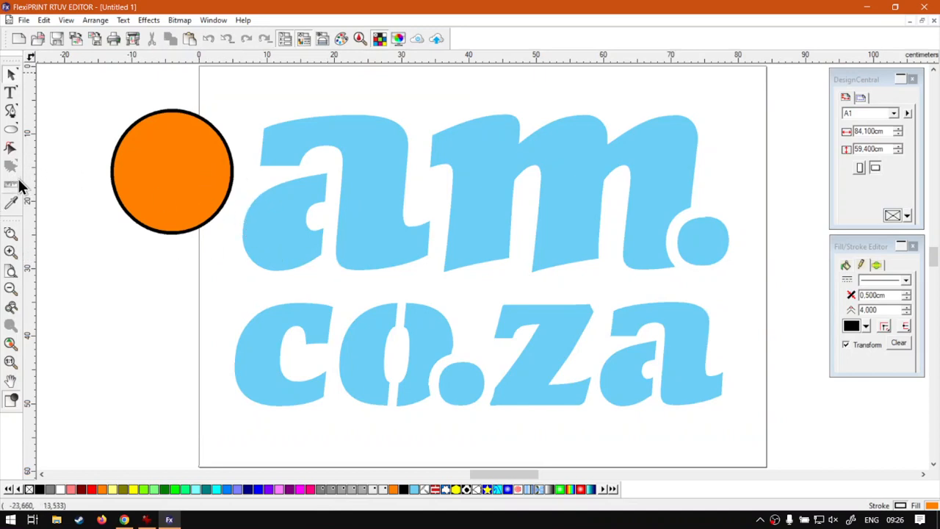
click(12, 202)
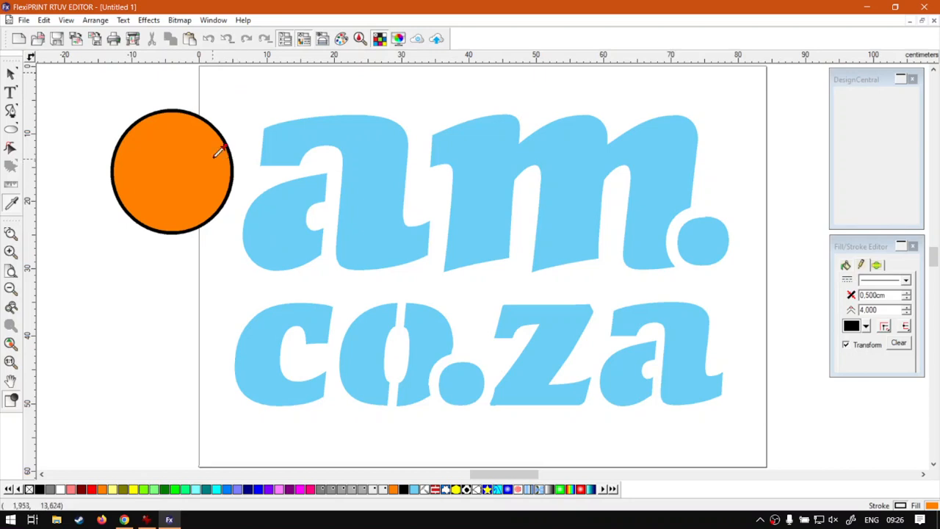
click(11, 73)
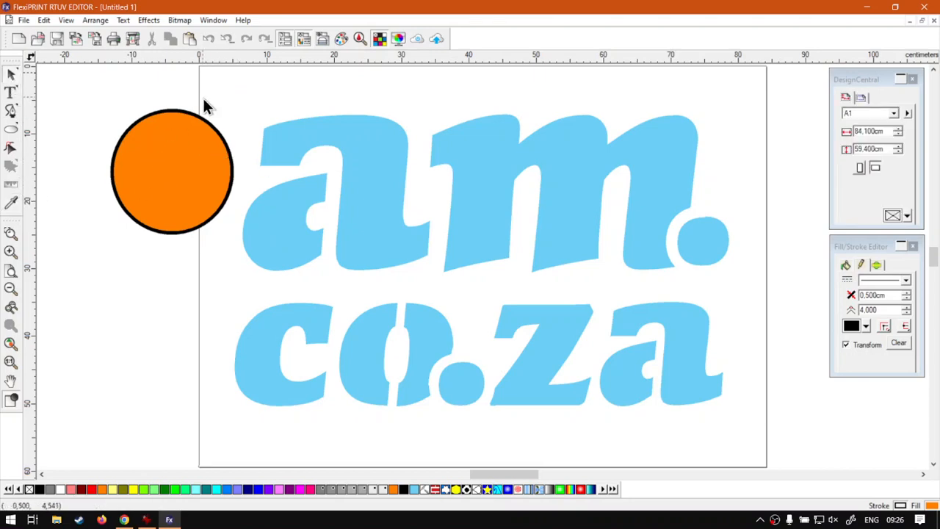
Step: Fill the orange circle with the logo's light blue sampled with the Eyedropper
click(172, 167)
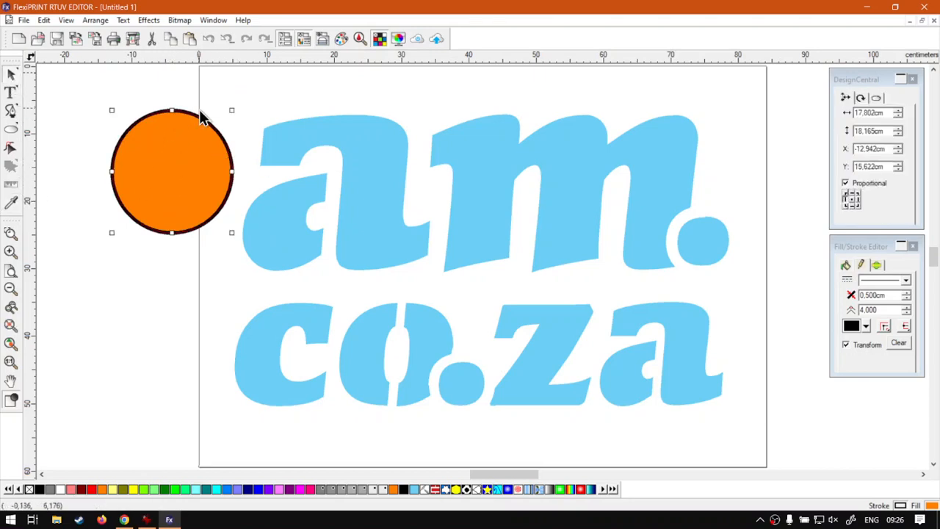
click(11, 207)
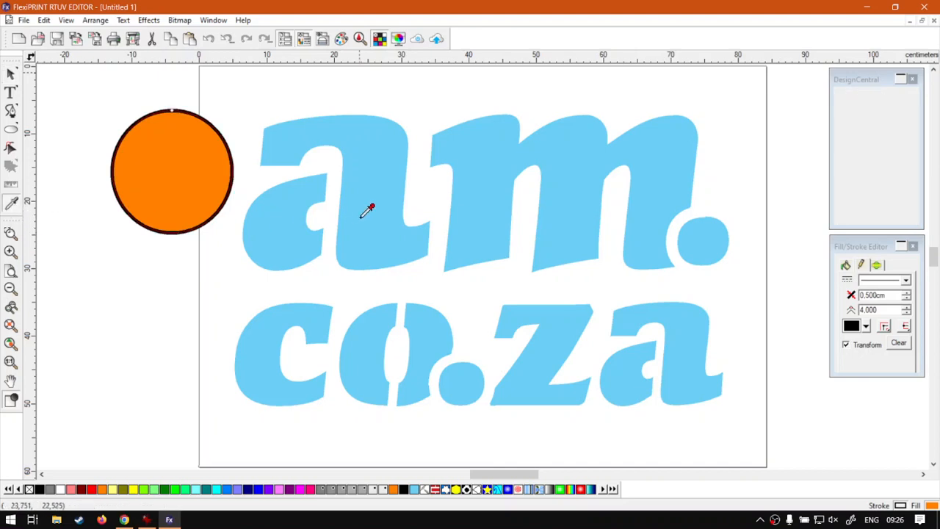
click(365, 138)
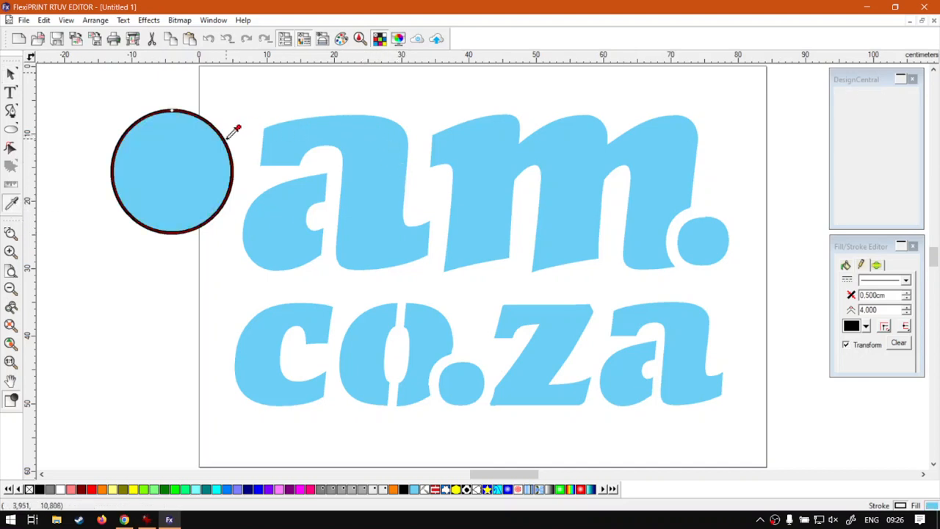
click(11, 73)
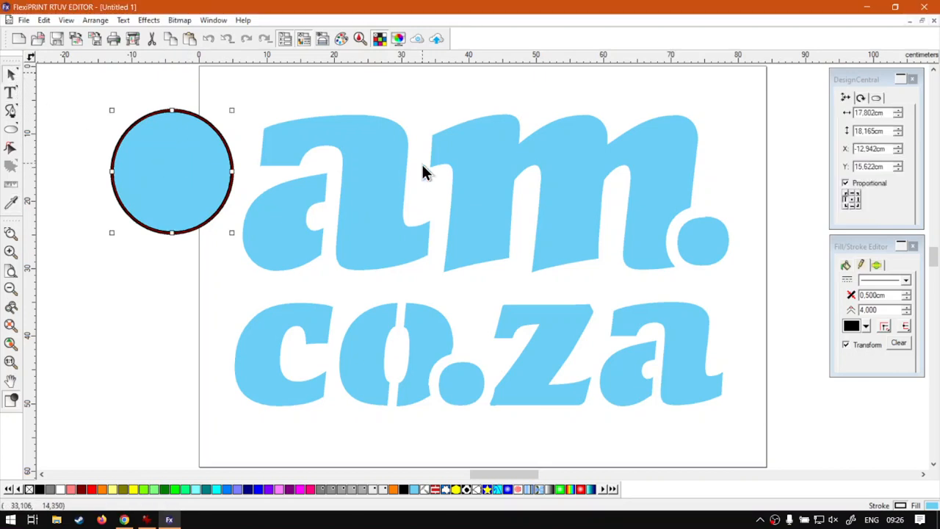
click(134, 311)
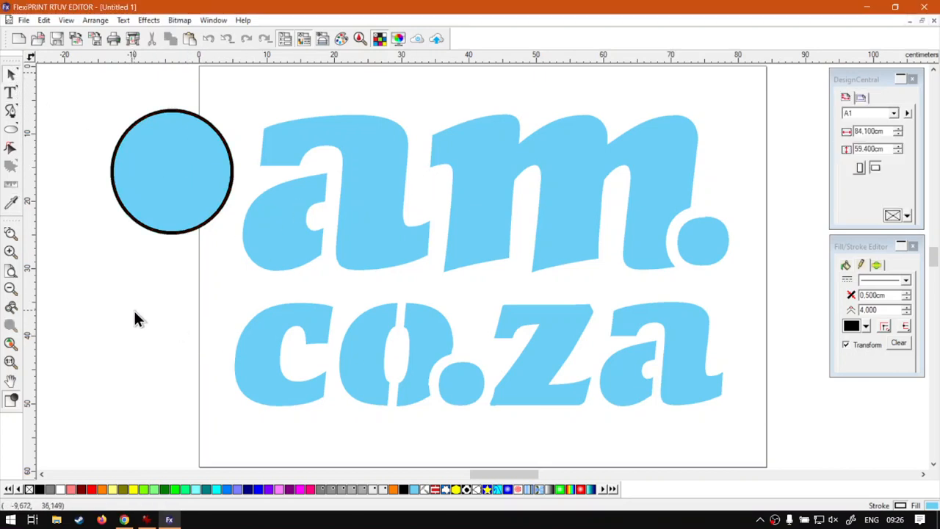
Step: Move the blue circle slightly up and to the left, away from the letter a, and deselect it
click(206, 182)
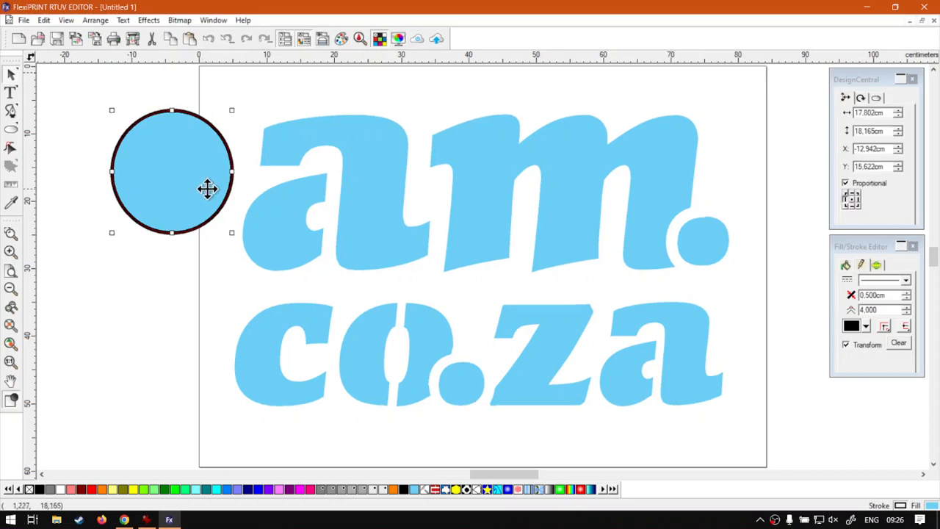
drag(208, 189, 185, 183)
click(168, 280)
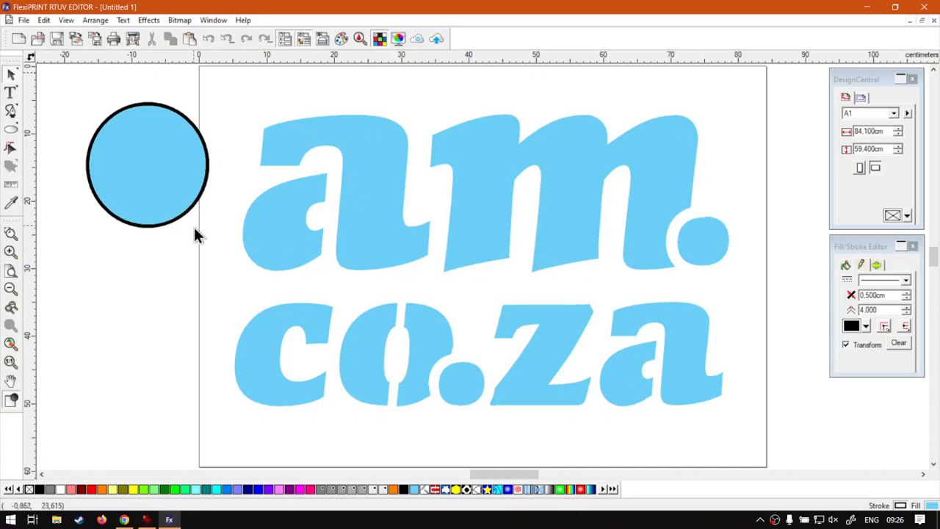
Step: Switch to Chrome and look over the softwaretraining.co.za home page
click(124, 520)
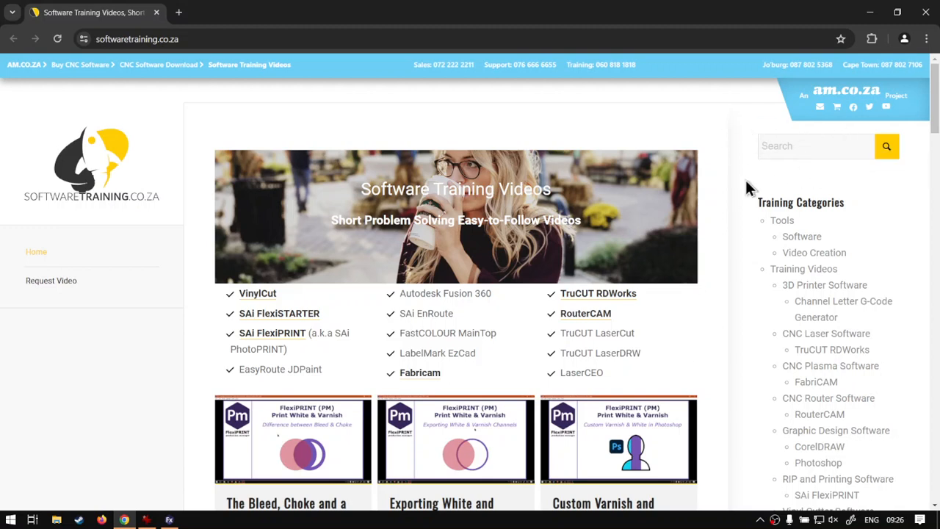
scroll(408, 356, down, 2)
scroll(408, 357, up, 2)
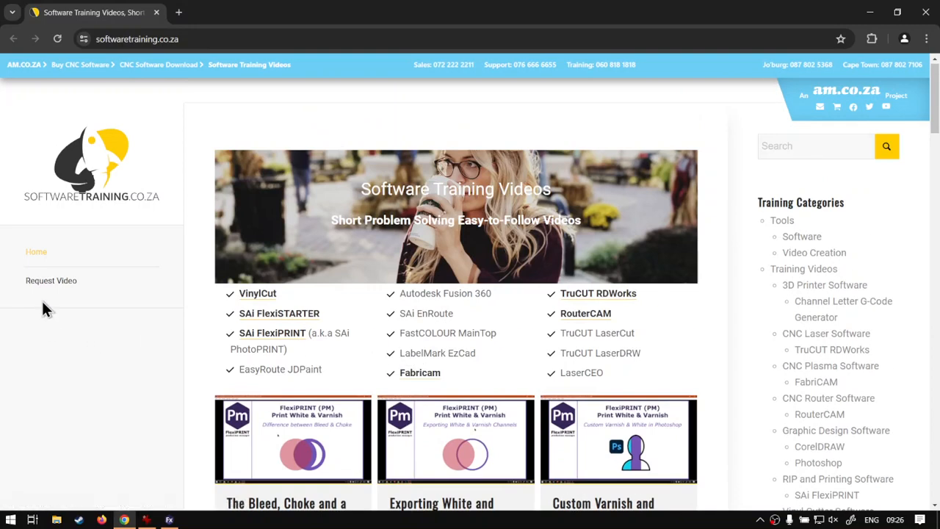